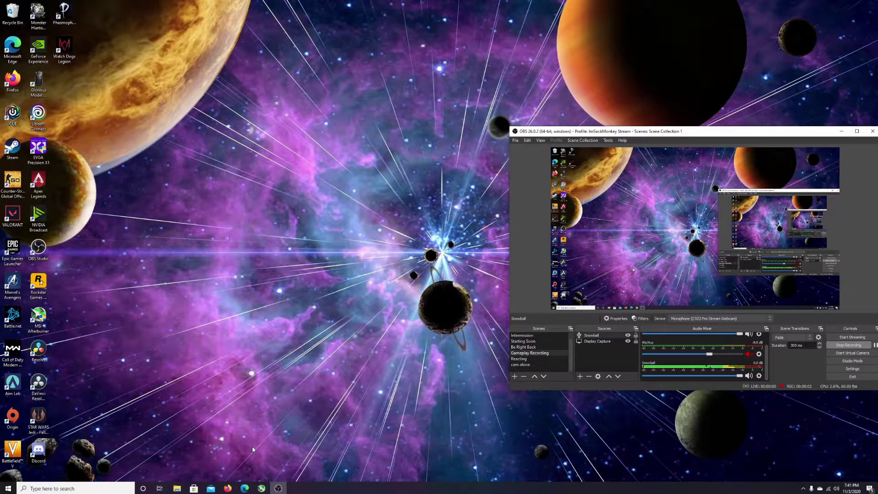
Step: Find the Xbox Insider Hub in the Microsoft Store and open it
left_click(193, 488)
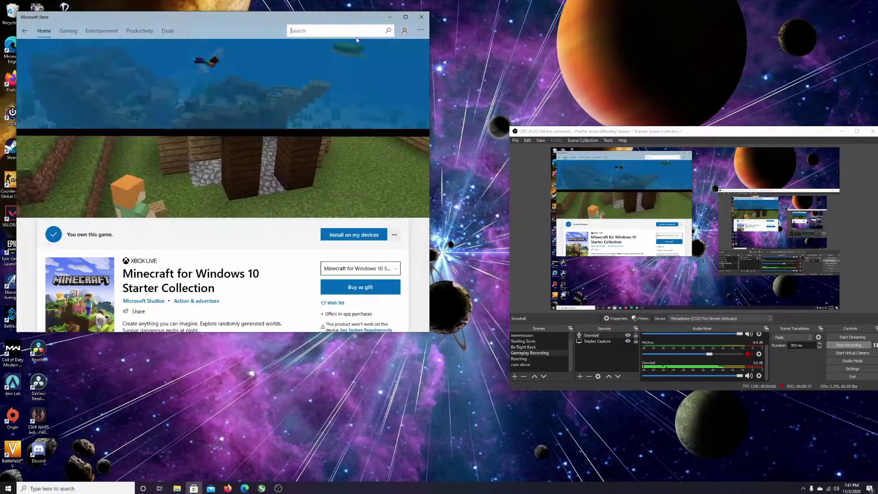
type("xbox insi")
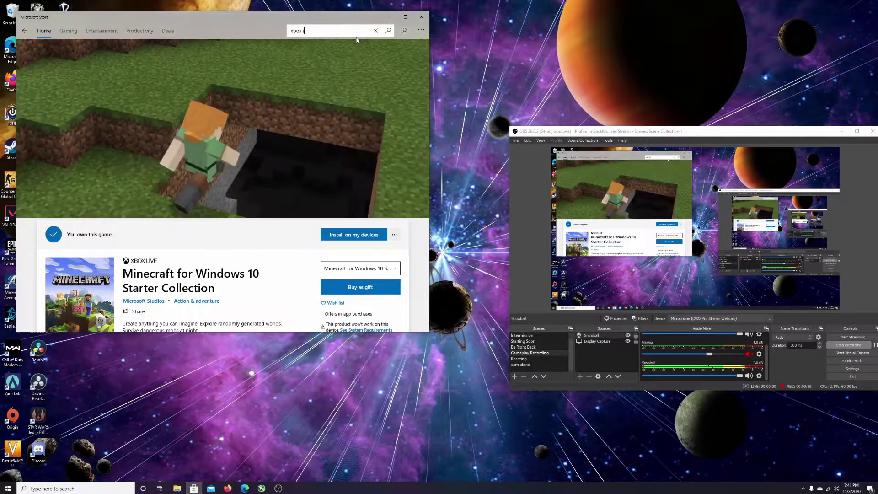
left_click(356, 40)
left_click(359, 68)
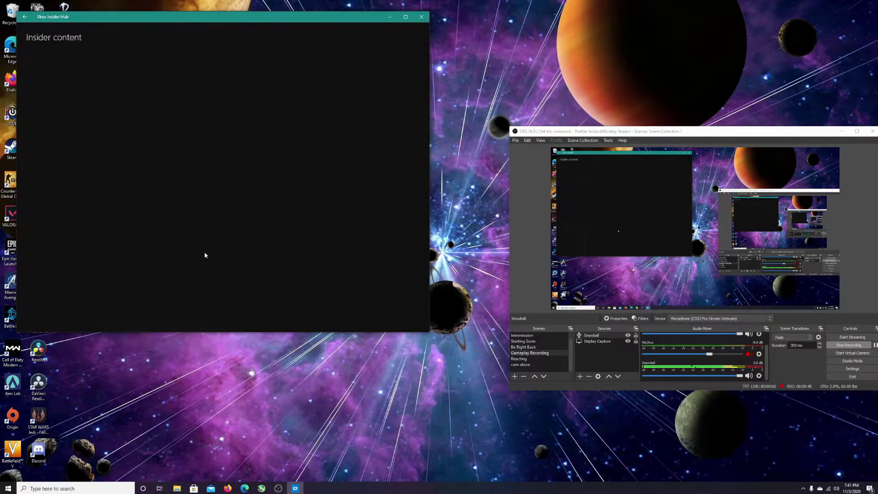
Step: Enroll in the Minecraft for Windows 10 RTX Beta group from the Minecraft for Windows 10 insider content
left_click(118, 89)
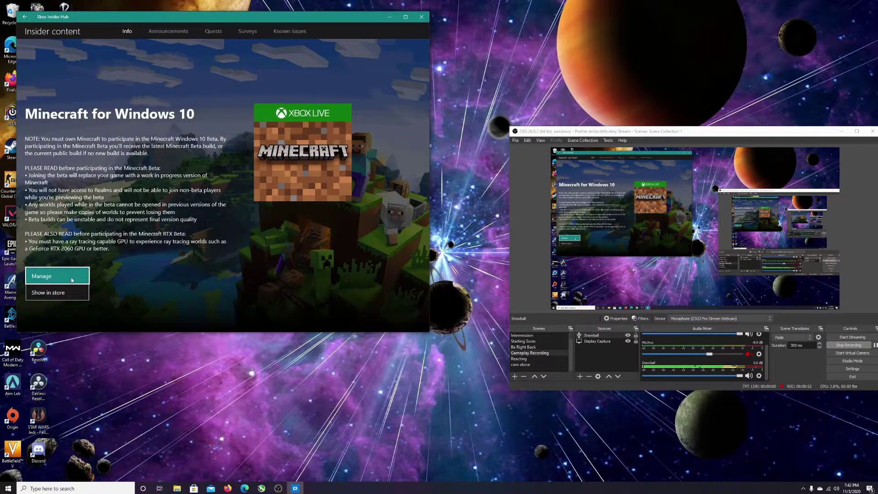
left_click(55, 276)
left_click(166, 146)
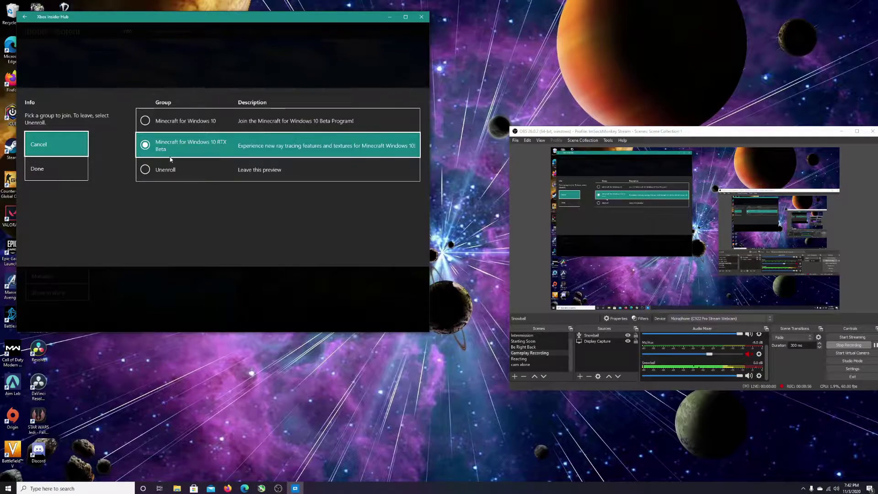
left_click(52, 179)
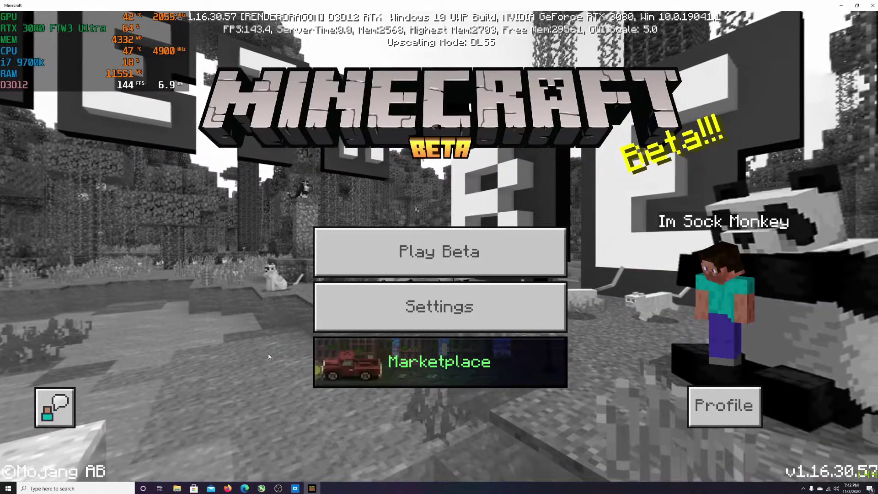
Step: View the free Nvidia RTX worlds in the Minecraft Marketplace, then leave the Marketplace
left_click(347, 373)
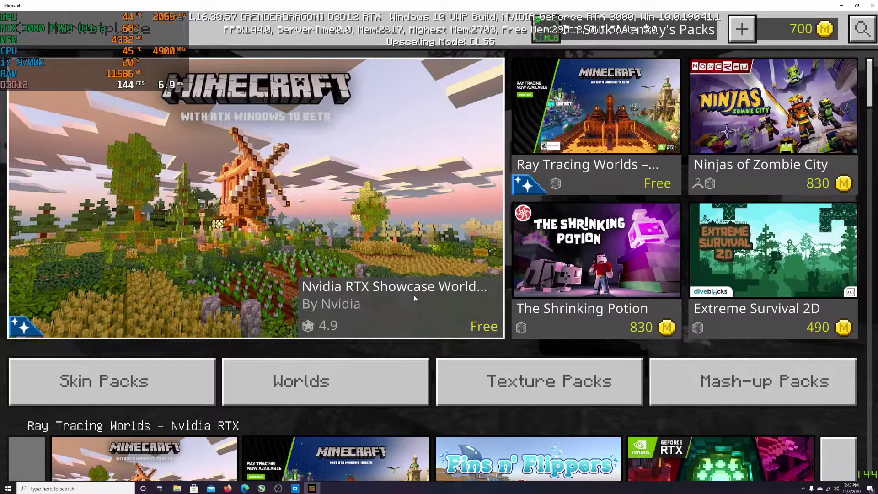
key("Escape")
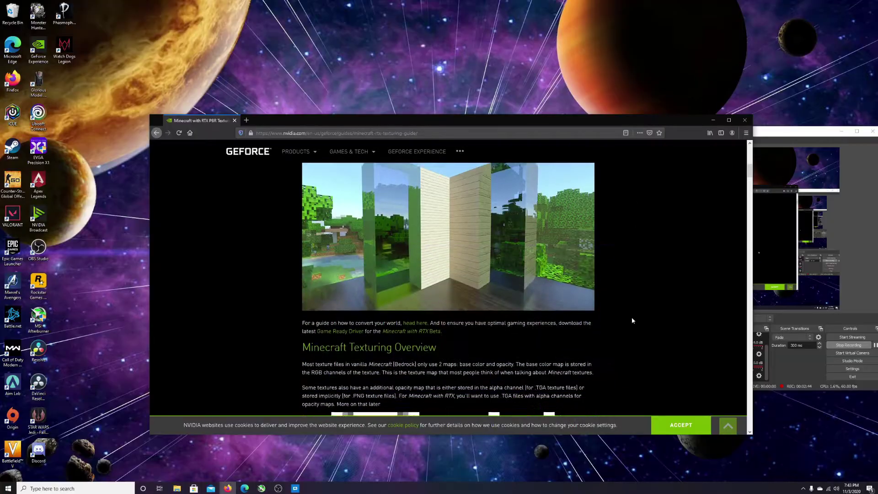
Step: Look through NVIDIA's Minecraft with RTX PBR Texturing Guide for the NVIDIA and Partner Resource Packs section
scroll(632, 317, "down", 3)
scroll(633, 318, "up", 5)
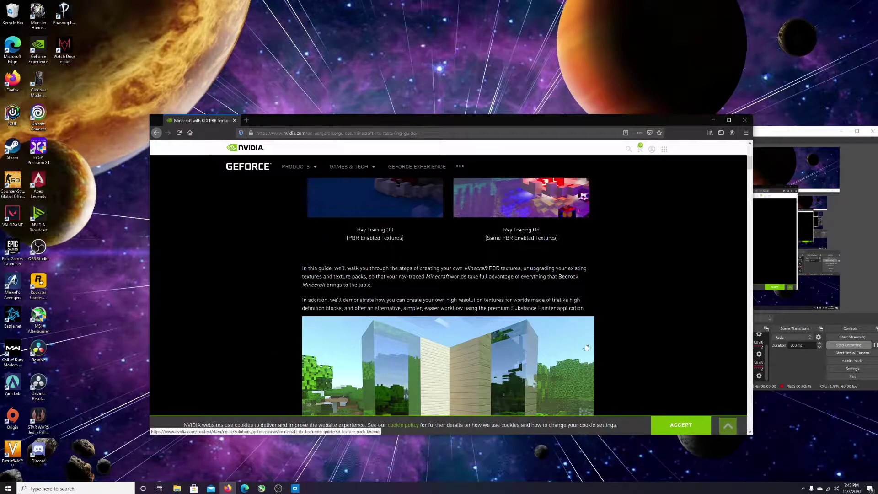
scroll(639, 336, "down", 3)
scroll(636, 336, "up", 7)
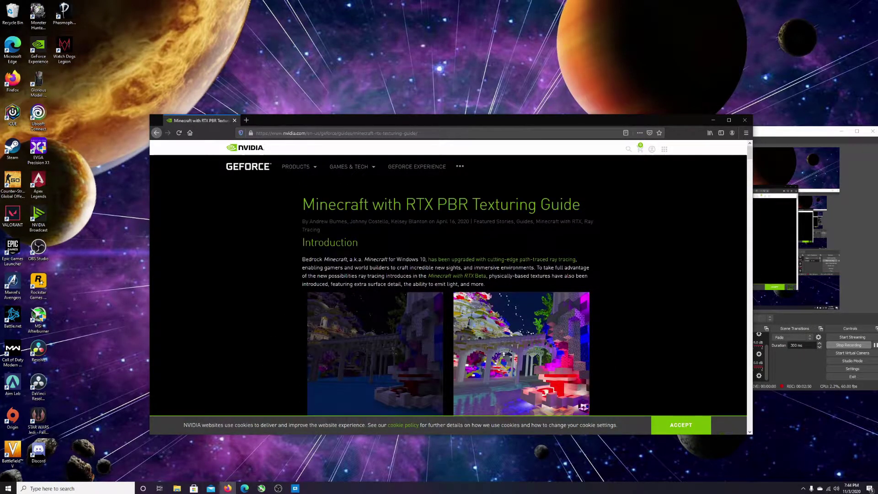
scroll(609, 340, "down", 15)
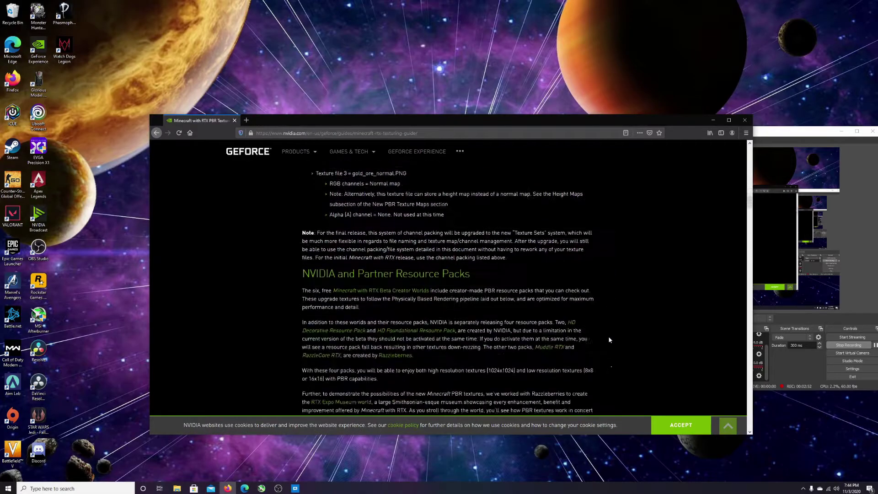
scroll(609, 340, "down", 3)
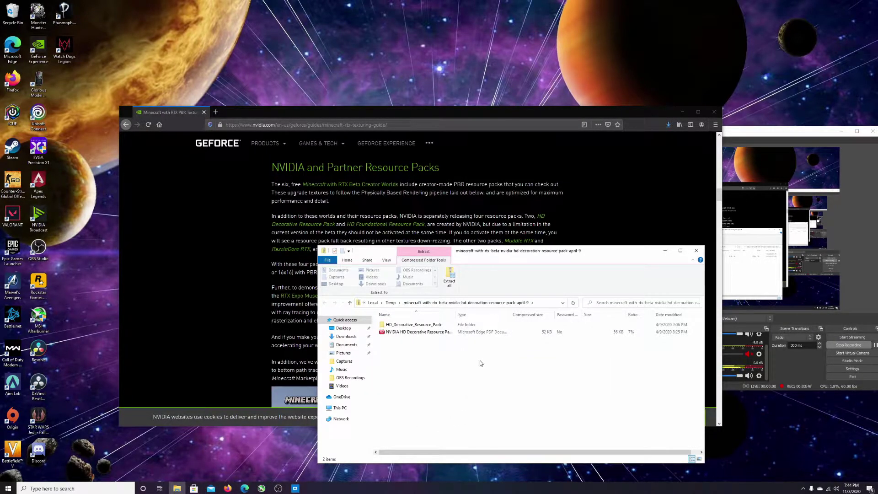
Step: Start extracting the NVIDIA HD decoration resource pack archive and browse to the AppData folder for its destination
left_click(451, 278)
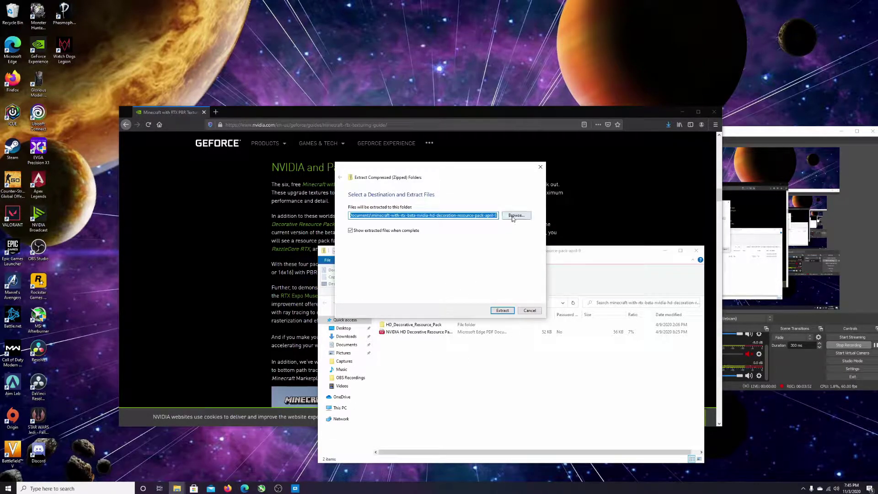
left_click(515, 216)
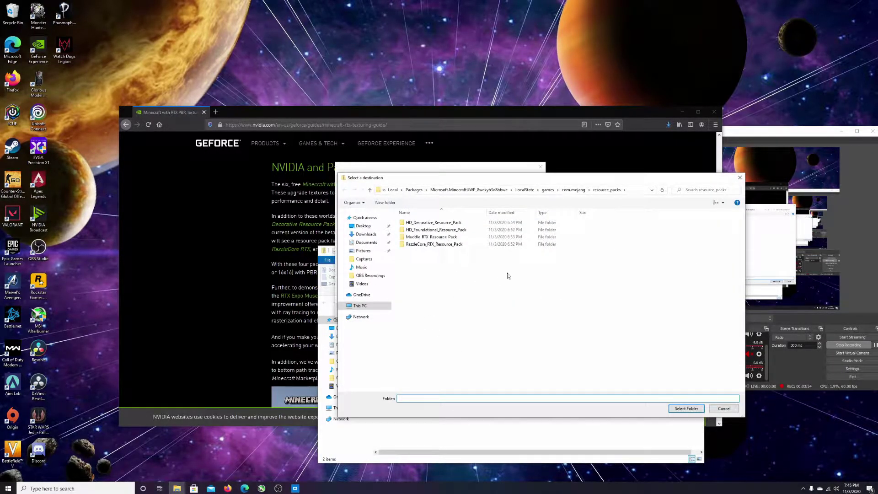
left_click(393, 190)
left_click(424, 188)
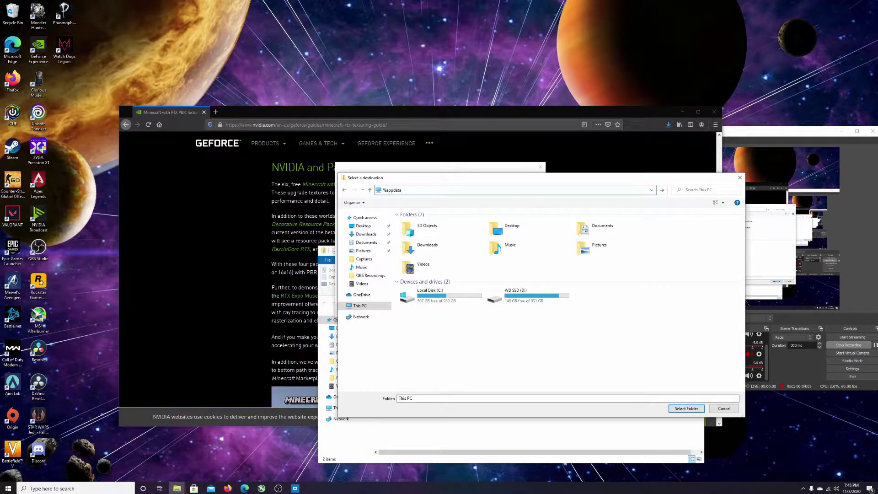
key("Return")
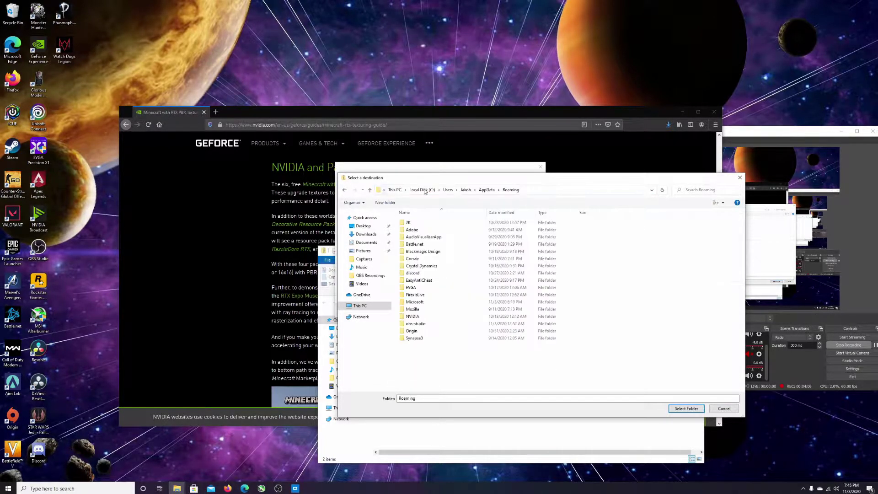
left_click(486, 190)
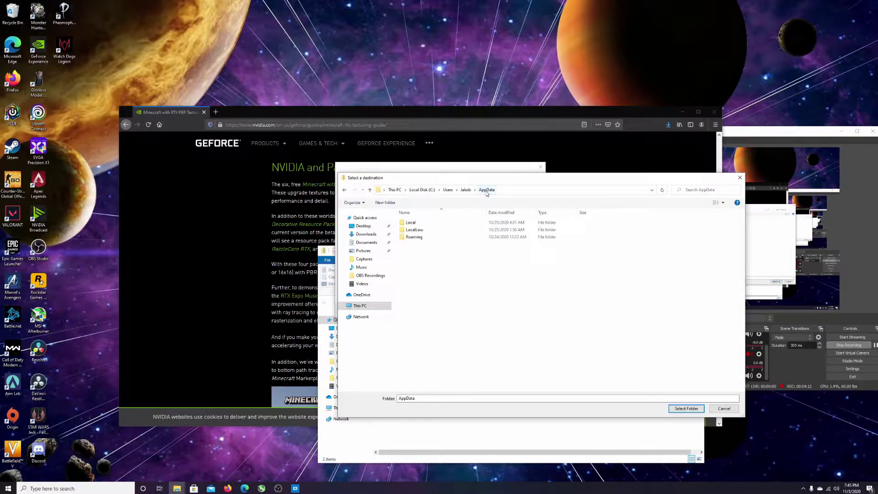
Step: Go through Local and Packages to the Microsoft.MinecraftUWP_8wekyb3d8bbwe folder in the destination chooser
left_click(424, 224)
double_click(424, 224)
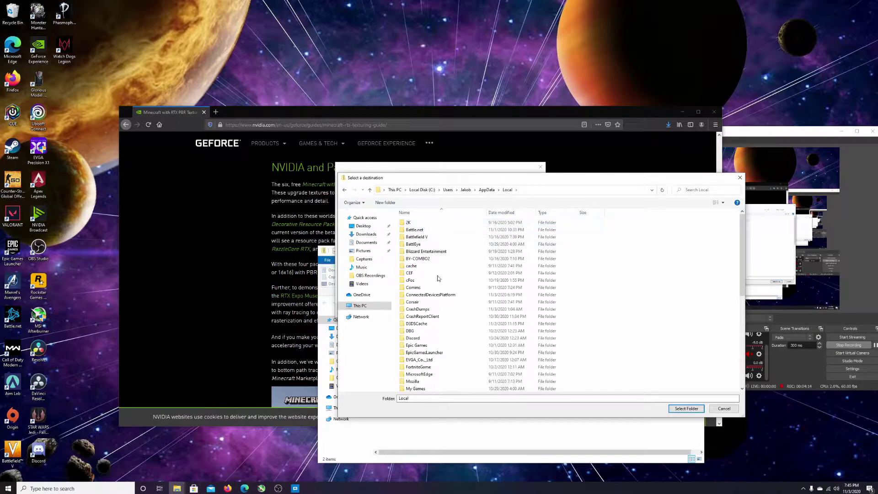
double_click(447, 340)
scroll(439, 336, "down", 7)
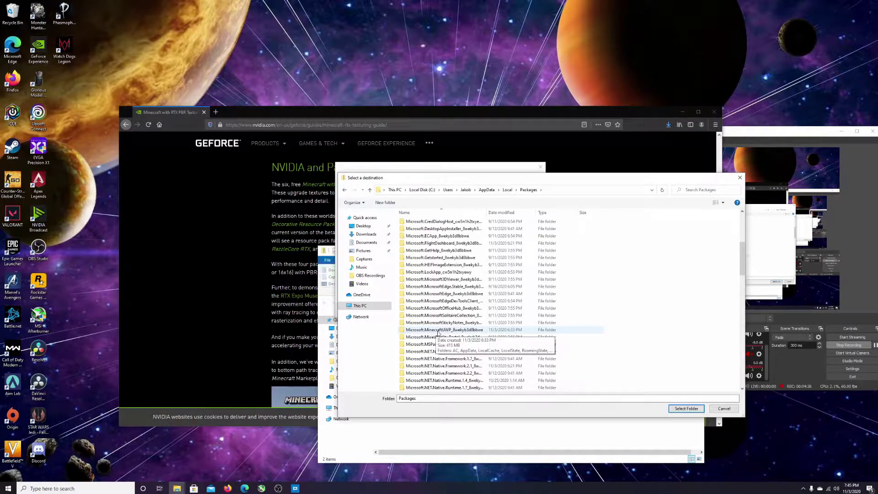
double_click(451, 330)
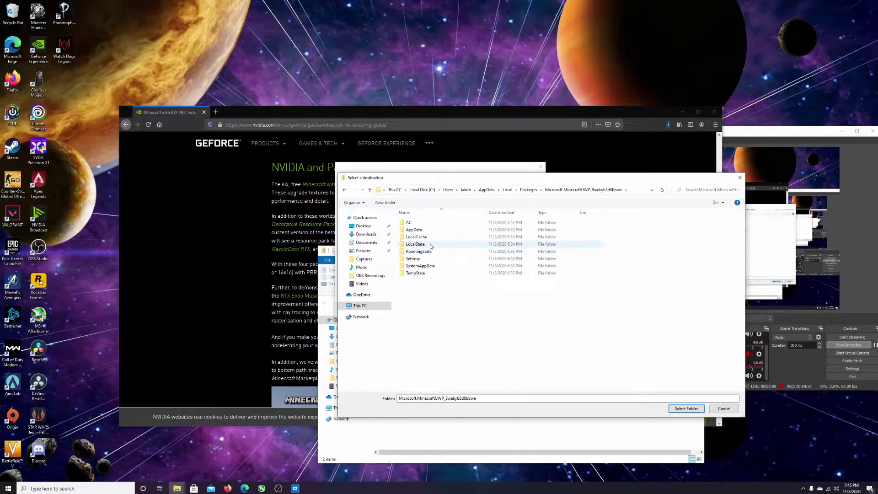
Step: Continue through LocalState, games and com.mojang, and pick resource_packs as the extraction destination
double_click(416, 245)
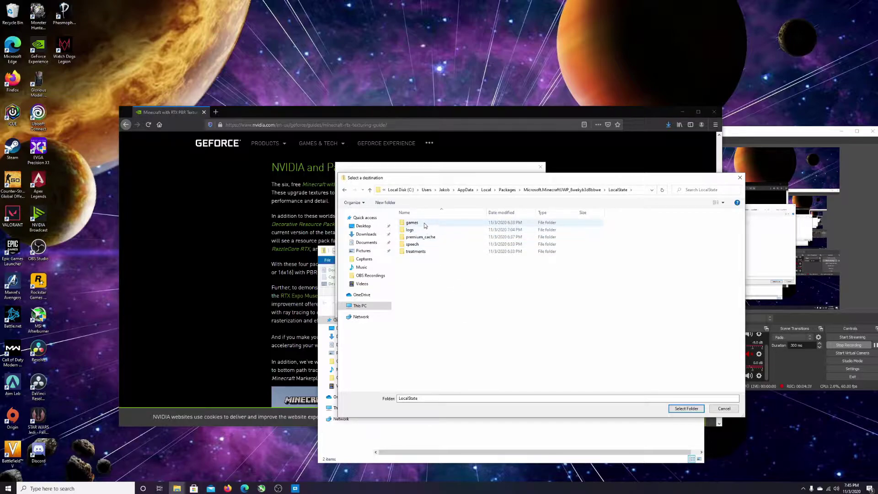
double_click(424, 224)
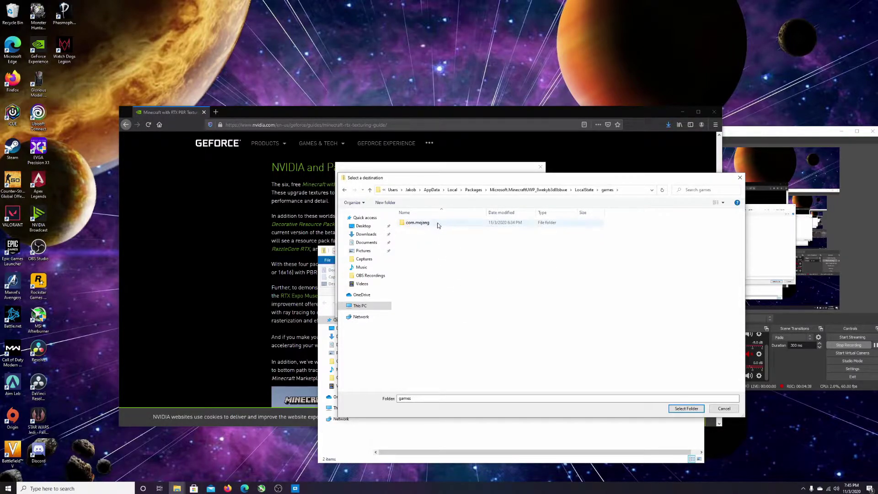
double_click(437, 224)
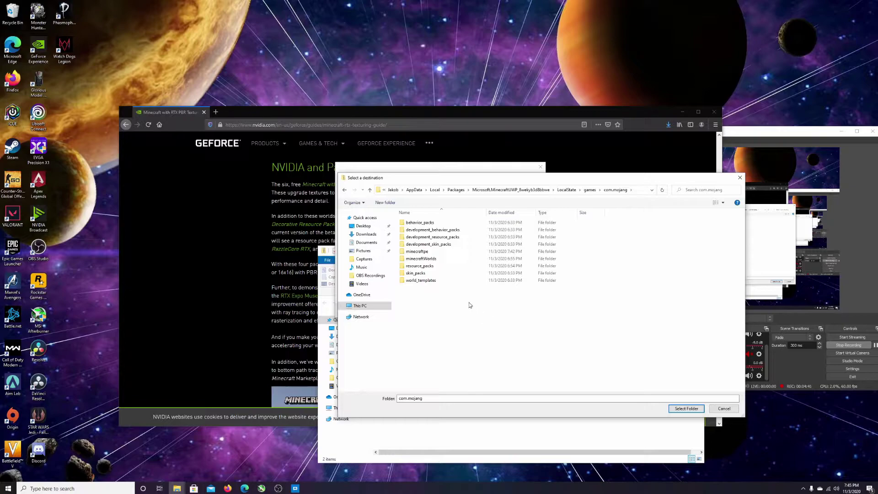
left_click(433, 268)
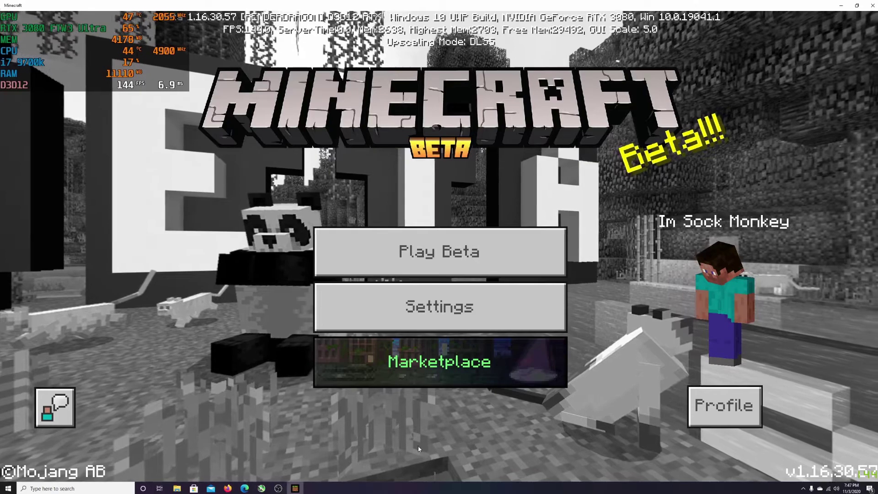
Step: Check the owned and active resource packs under Global Resources in Minecraft's settings
left_click(456, 311)
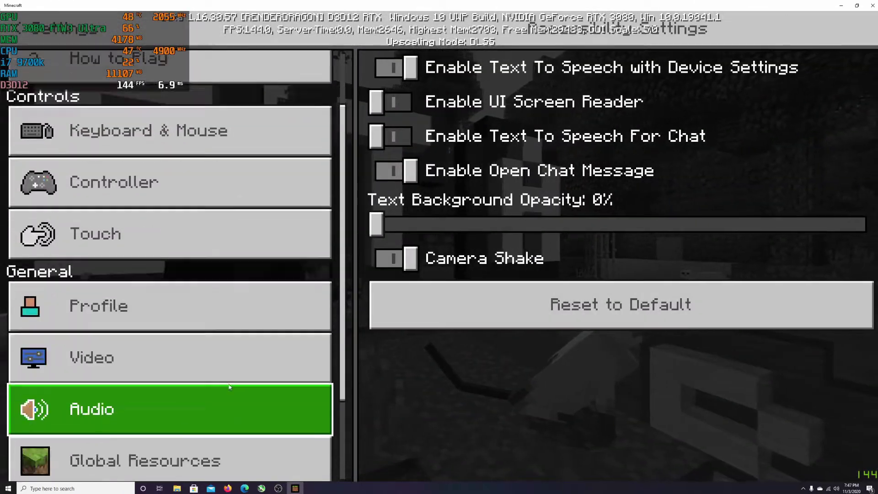
scroll(206, 382, "down", 2)
left_click(180, 372)
left_click(563, 120)
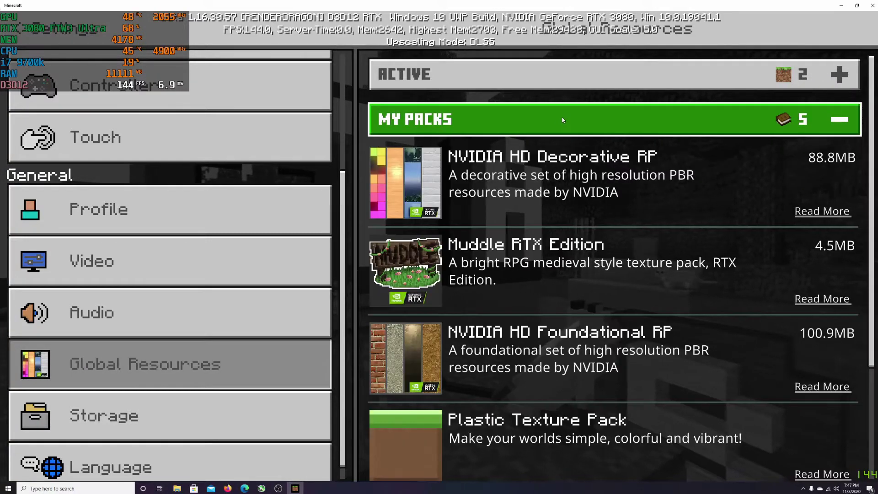
left_click(586, 76)
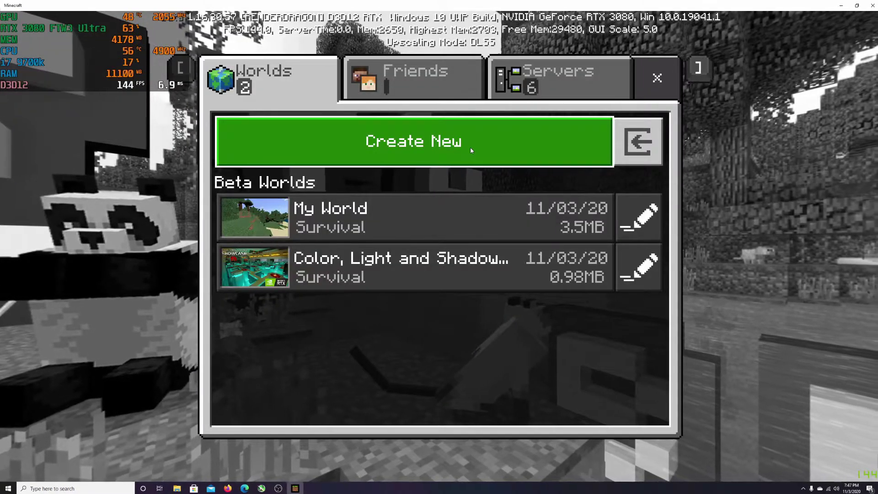
Step: Start setting up a new blank world and open its resource pack settings
left_click(470, 147)
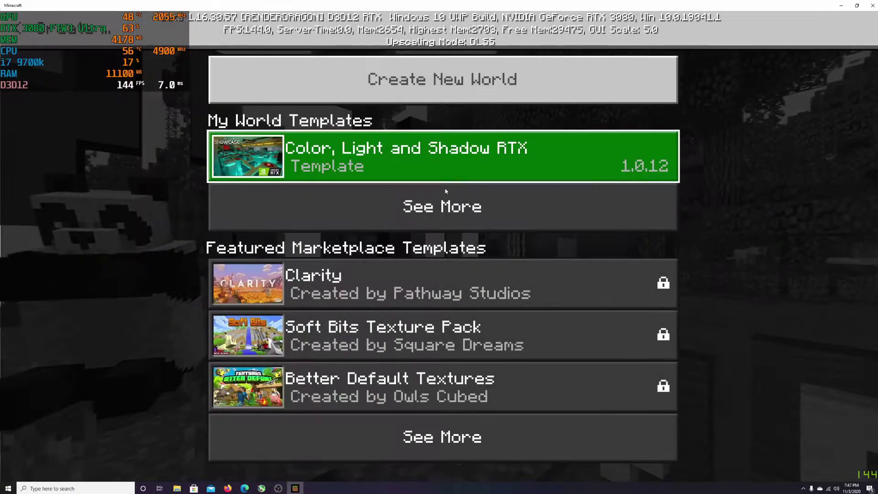
left_click(442, 79)
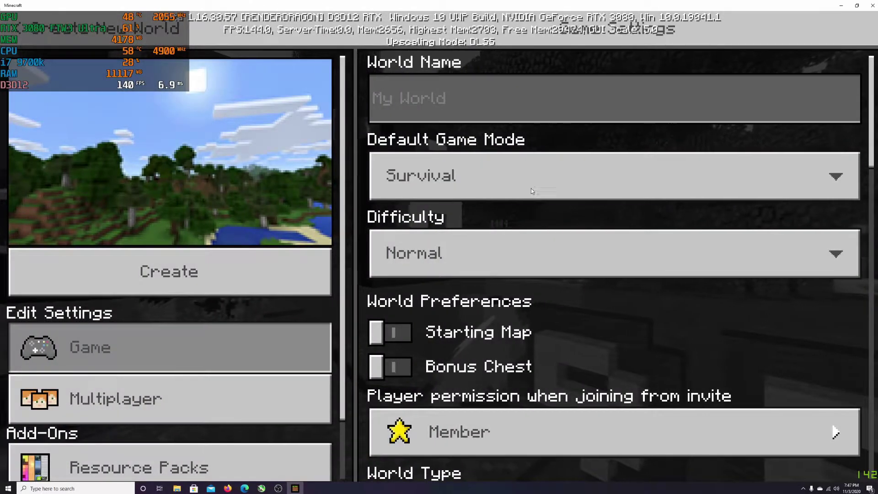
scroll(531, 206, "down", 1)
left_click(137, 467)
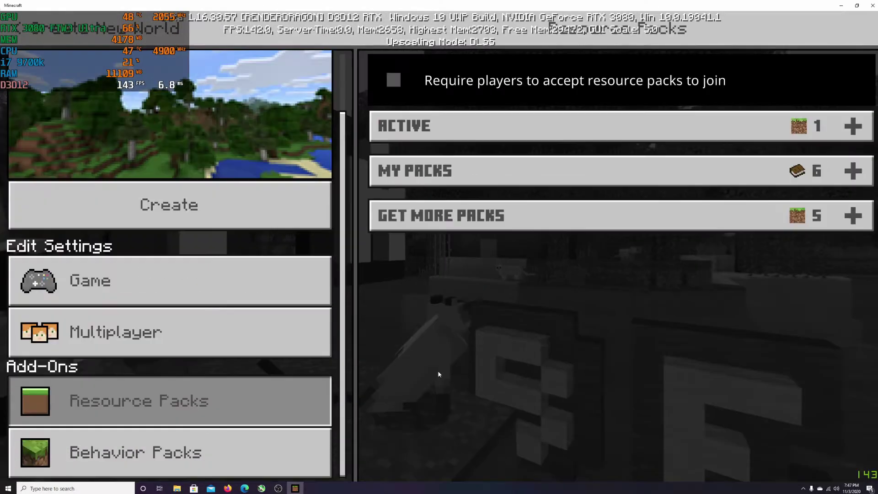
Step: Activate the RazzleCore RTX Resource Pack for the new world
left_click(589, 168)
scroll(576, 312, "down", 1)
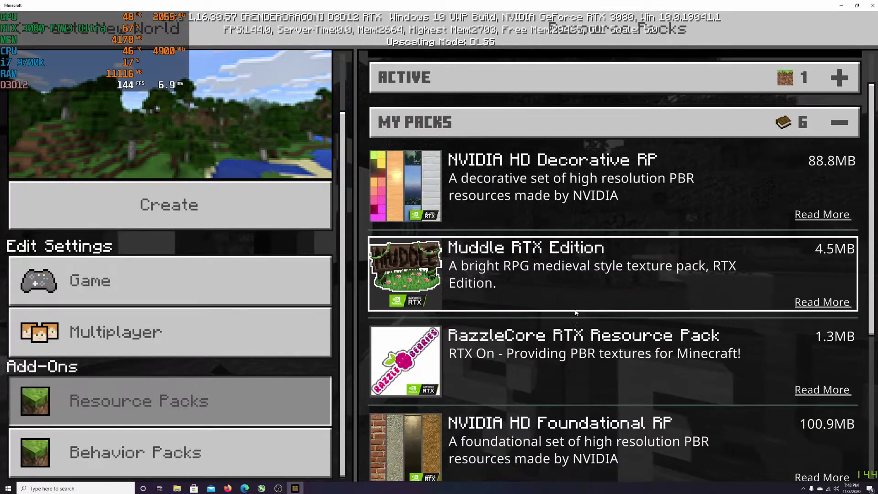
scroll(540, 384, "down", 1)
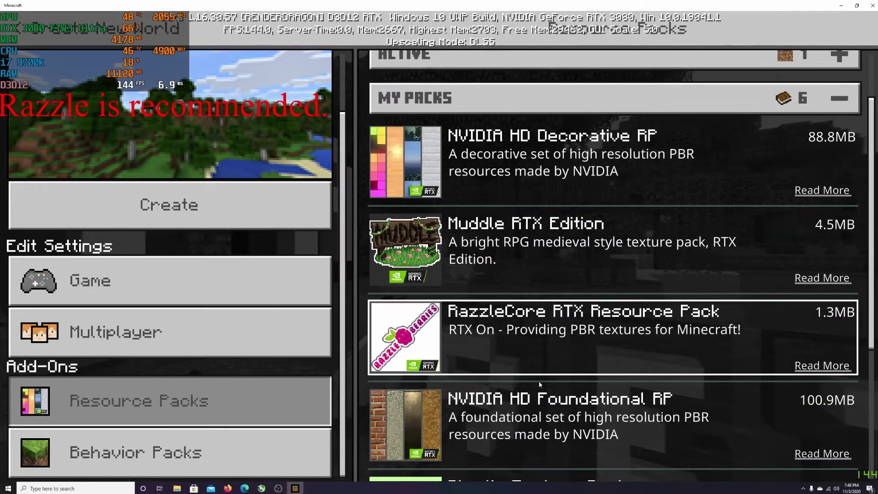
left_click(555, 323)
left_click(590, 407)
scroll(404, 334, "up", 2)
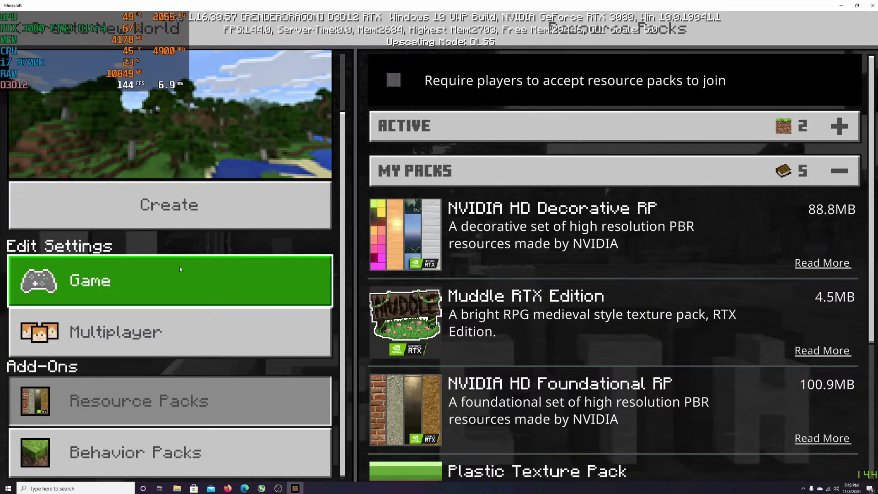
Step: Review the new world's game settings and create the world
left_click(170, 288)
scroll(554, 372, "down", 5)
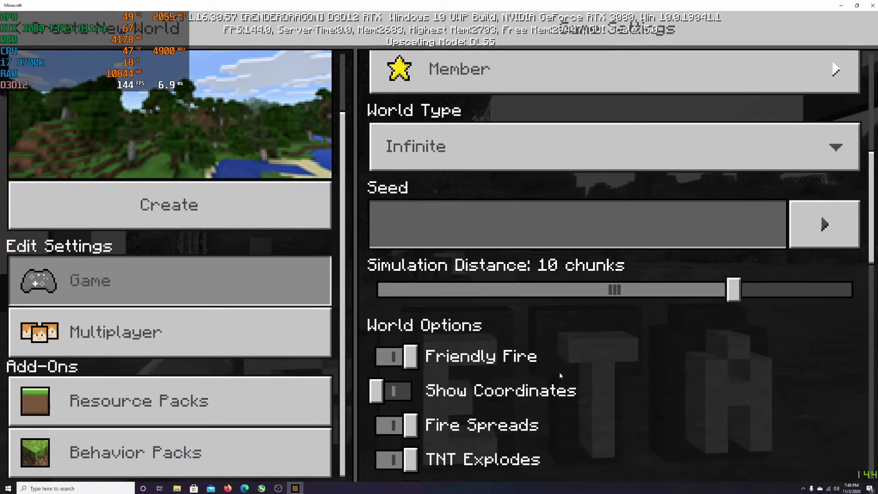
scroll(561, 372, "down", 6)
scroll(561, 373, "up", 2)
left_click(204, 201)
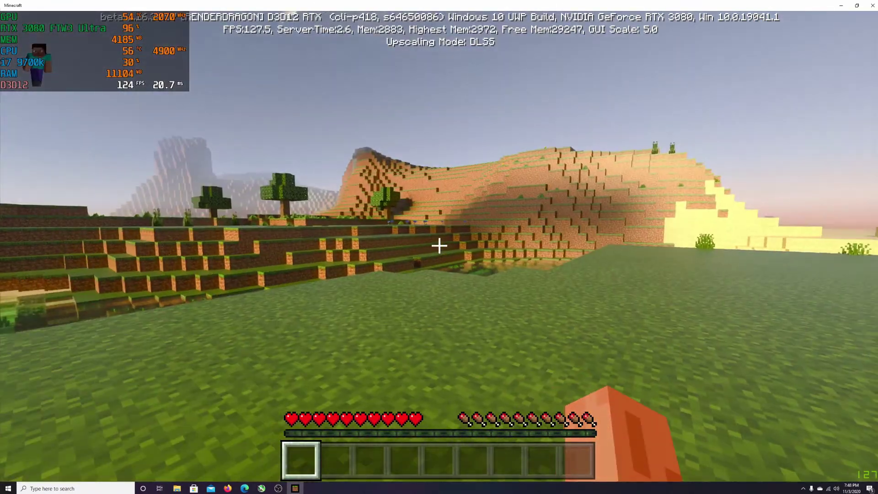
Step: Set the Ray Tracing Render Distance to 16 chunks in the world's video settings and return to the game
key("Escape")
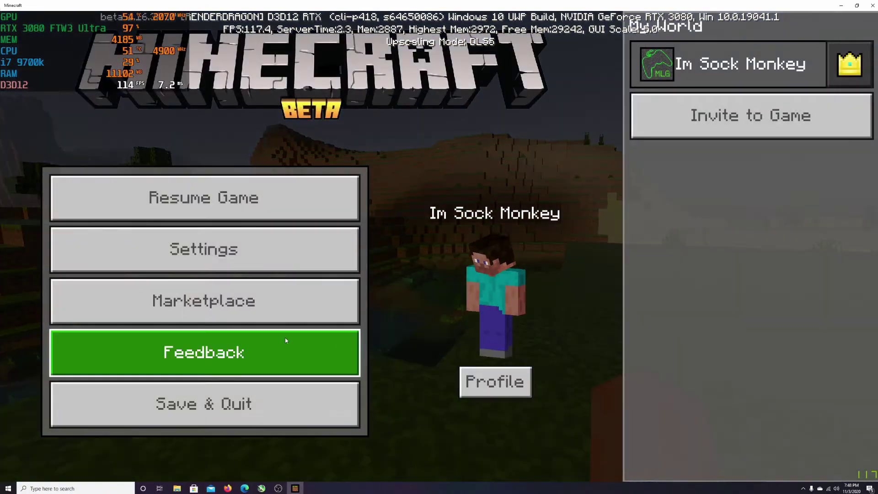
left_click(213, 259)
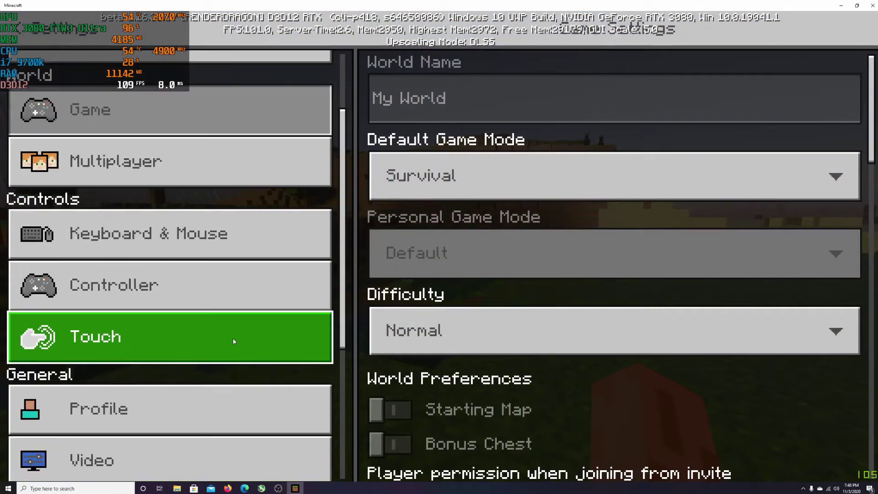
scroll(233, 341, "down", 2)
left_click(153, 364)
scroll(589, 316, "down", 5)
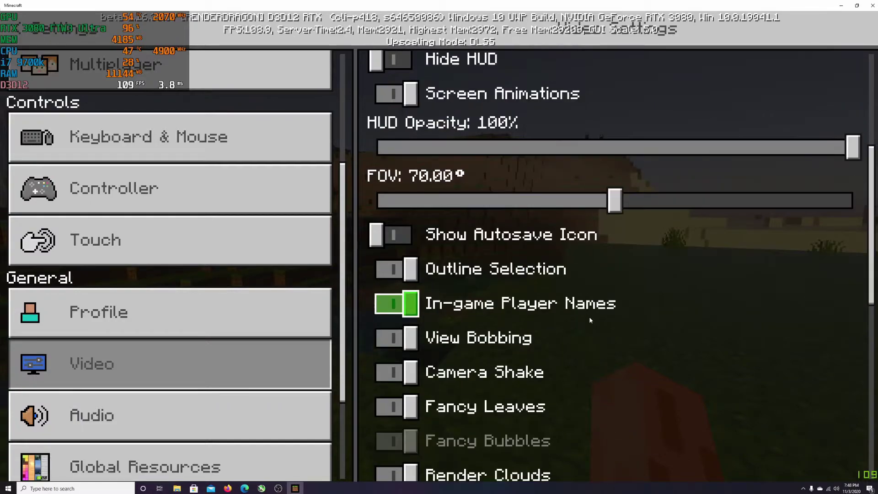
scroll(589, 320, "down", 8)
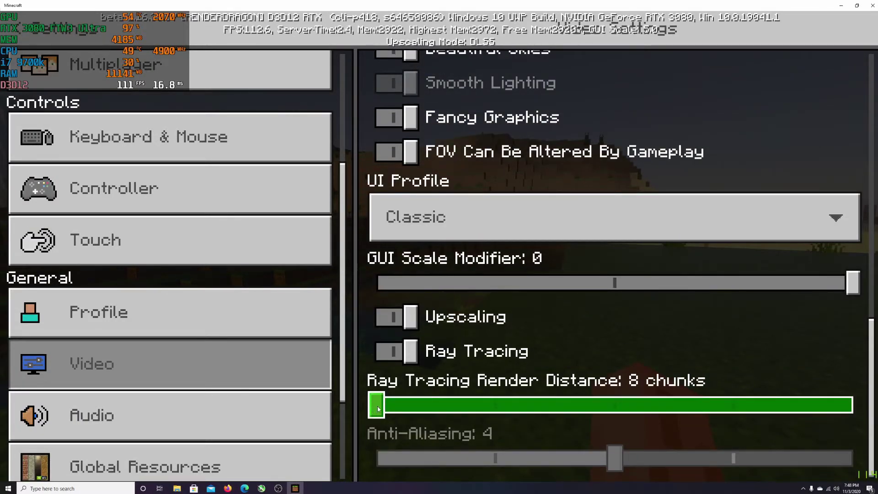
left_click_drag(379, 408, 549, 406)
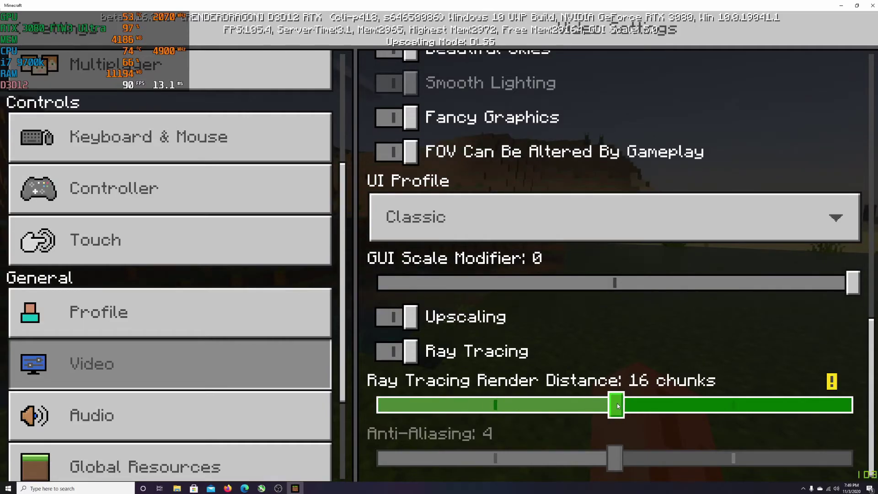
left_click_drag(616, 405, 615, 405)
key("Escape")
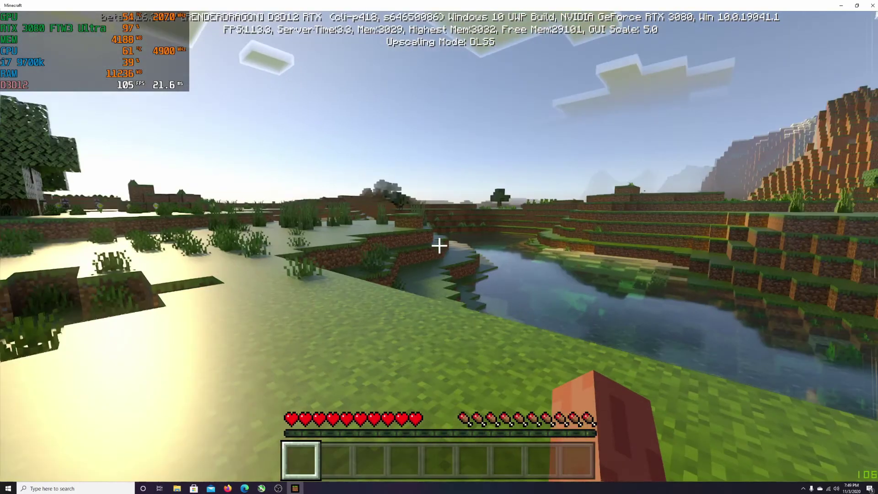